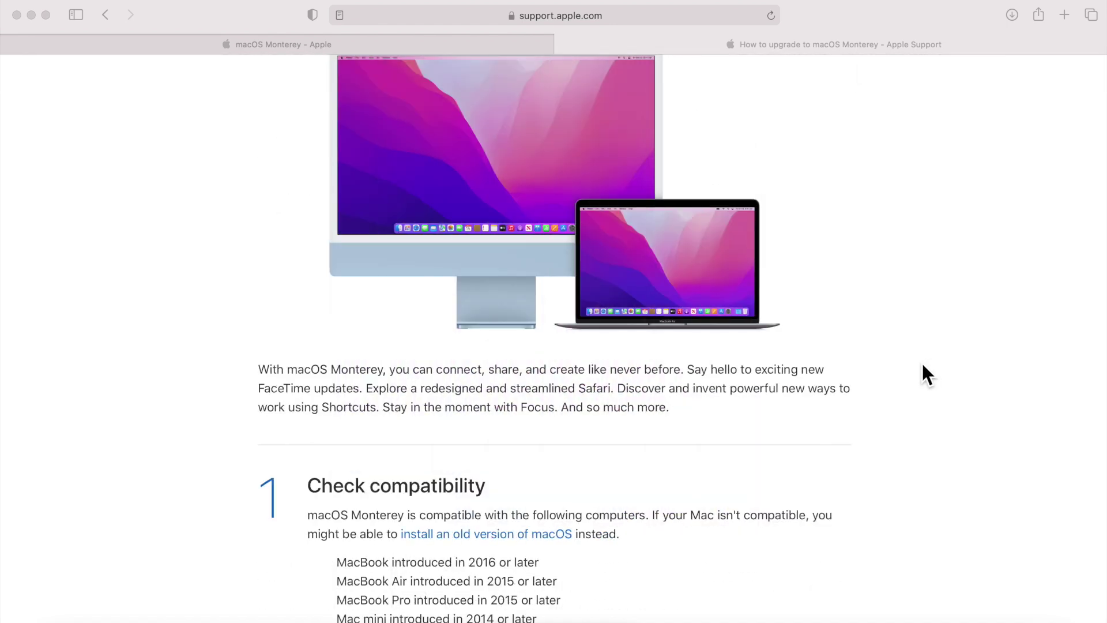
# Scroll the Monterey upgrade guide down to the Check compatibility list of supported Macs.
pyautogui.scroll(-5, 922, 364)
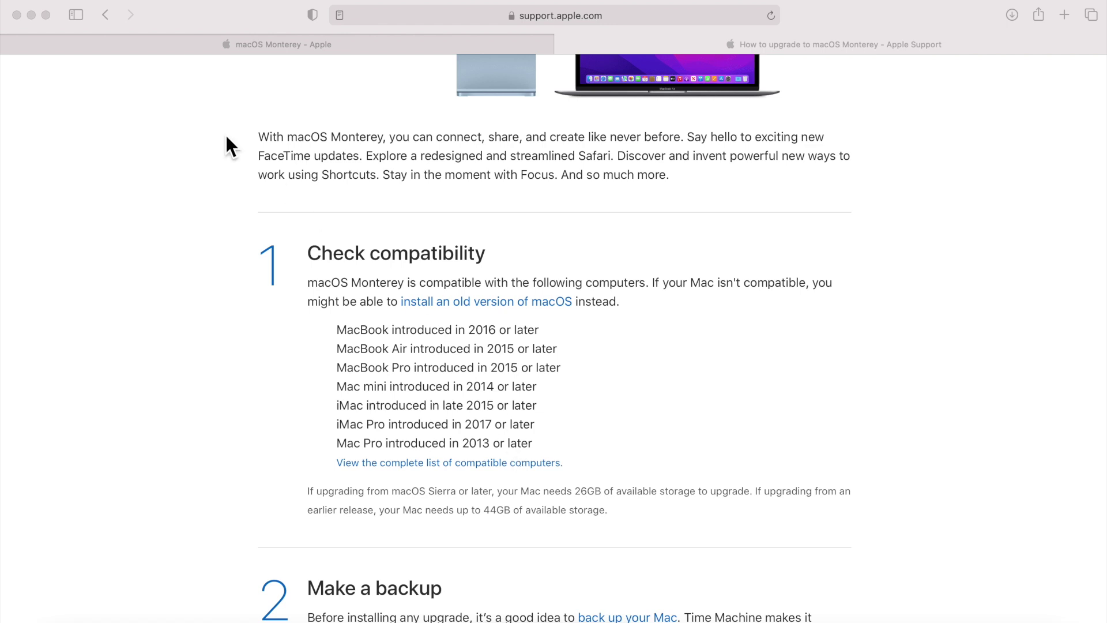
pyautogui.click(23, 2)
# Open About This Mac, then bring up the remote 2020 M1 MacBook Pro's Big Sur desktop.
pyautogui.click(26, 10)
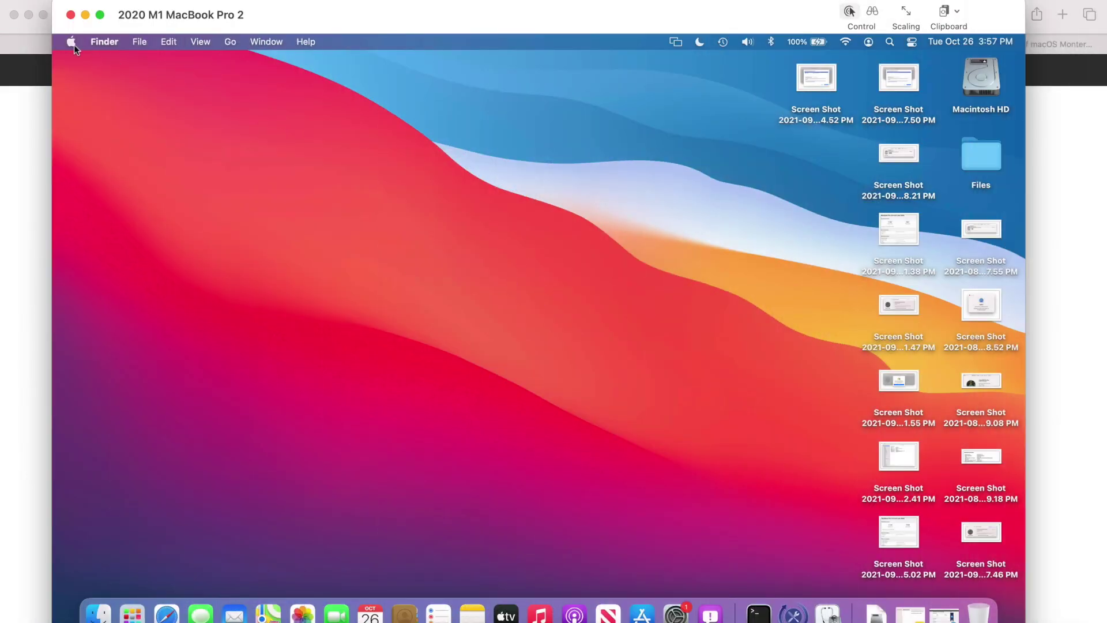
# Check the Storage tab in About This Mac: Macintosh HD has 448.37 GB free of 494.38 GB.
pyautogui.click(74, 43)
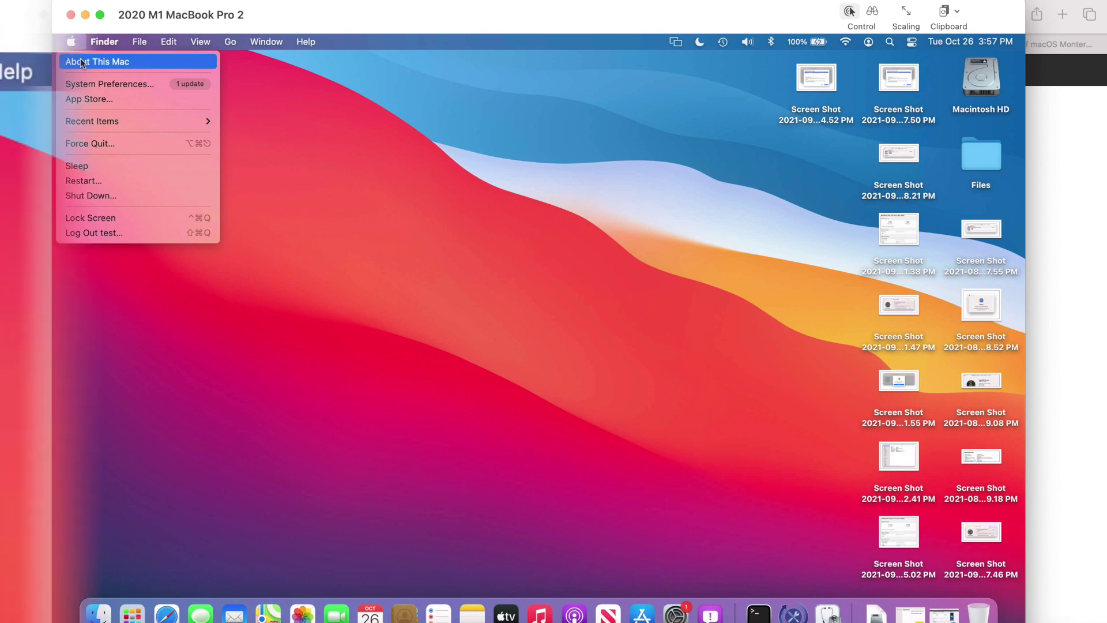
pyautogui.click(81, 62)
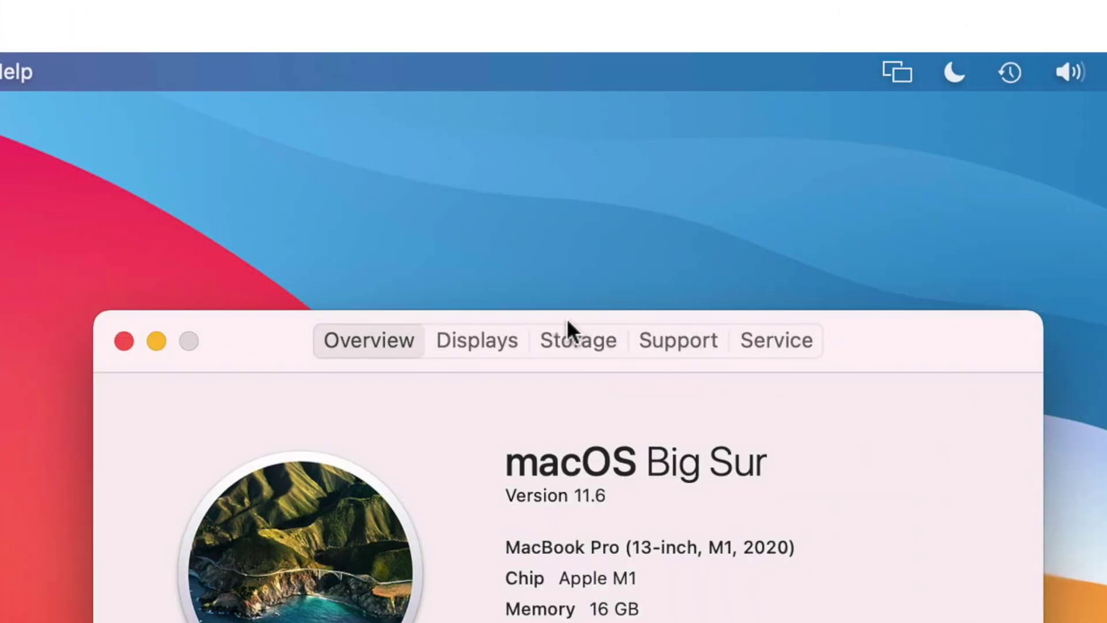
pyautogui.click(571, 339)
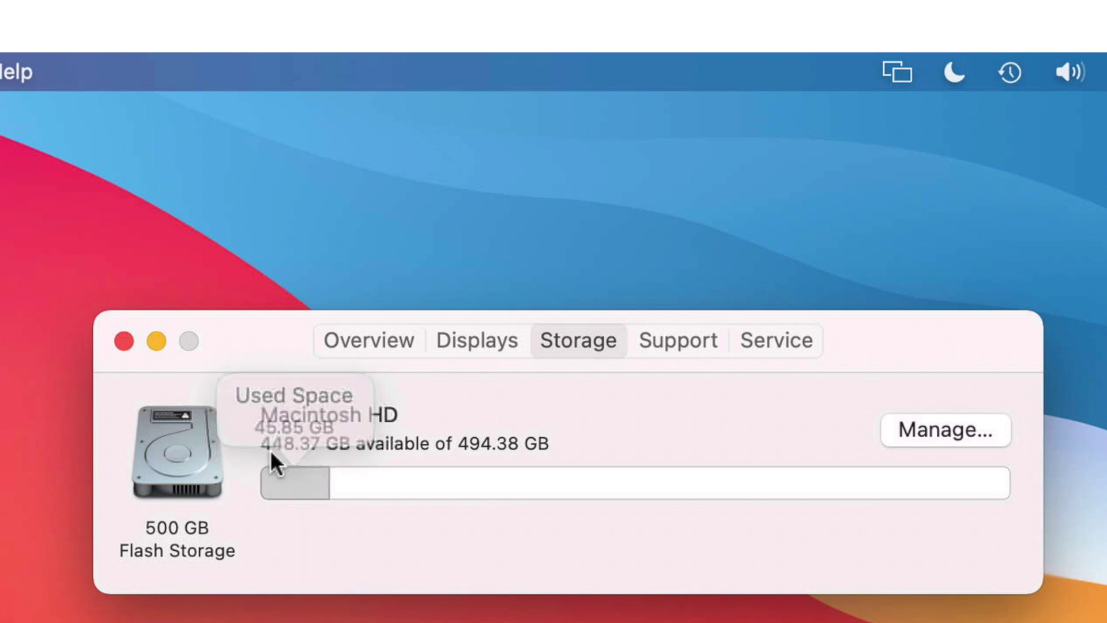
pyautogui.moveTo(479, 477)
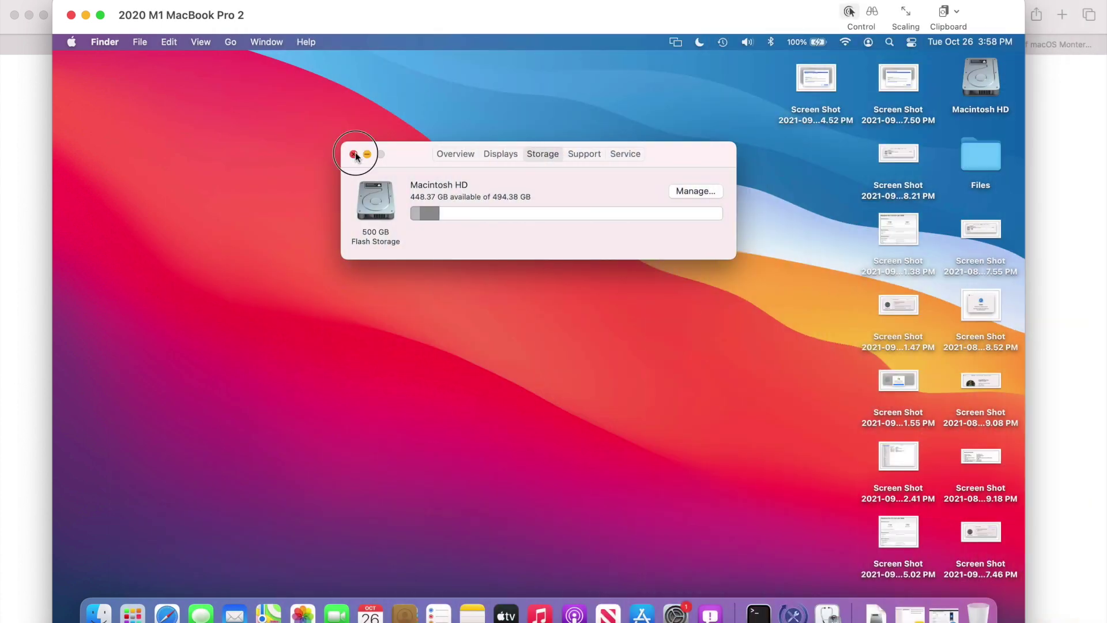
pyautogui.click(124, 341)
# Open and close Finder Preferences, then show the Info window for Macintosh HD.
pyautogui.click(105, 41)
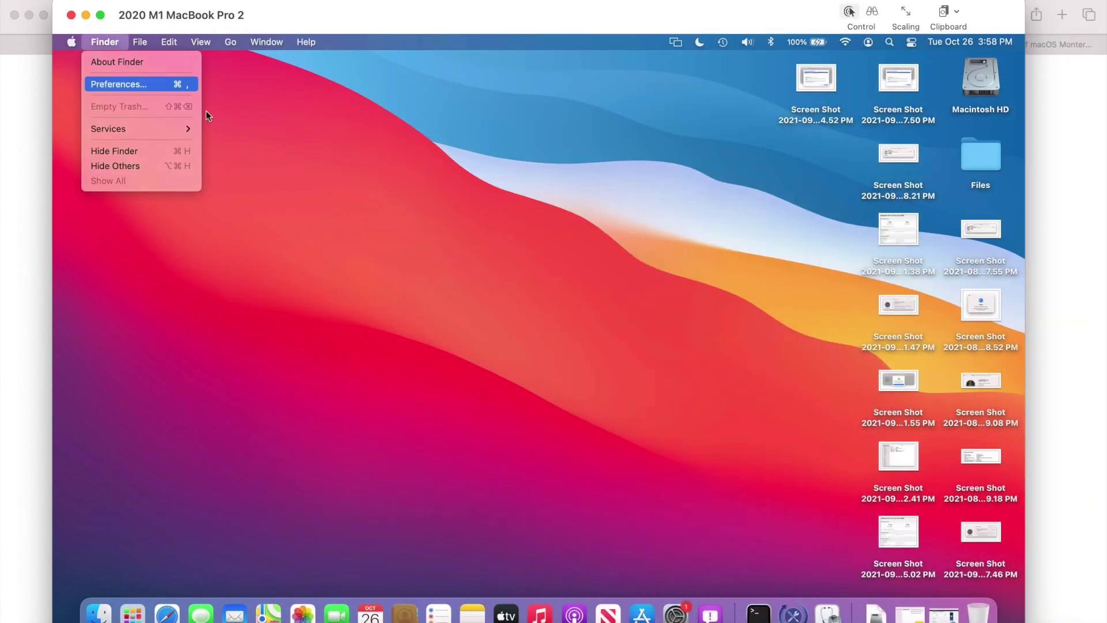
pyautogui.click(115, 84)
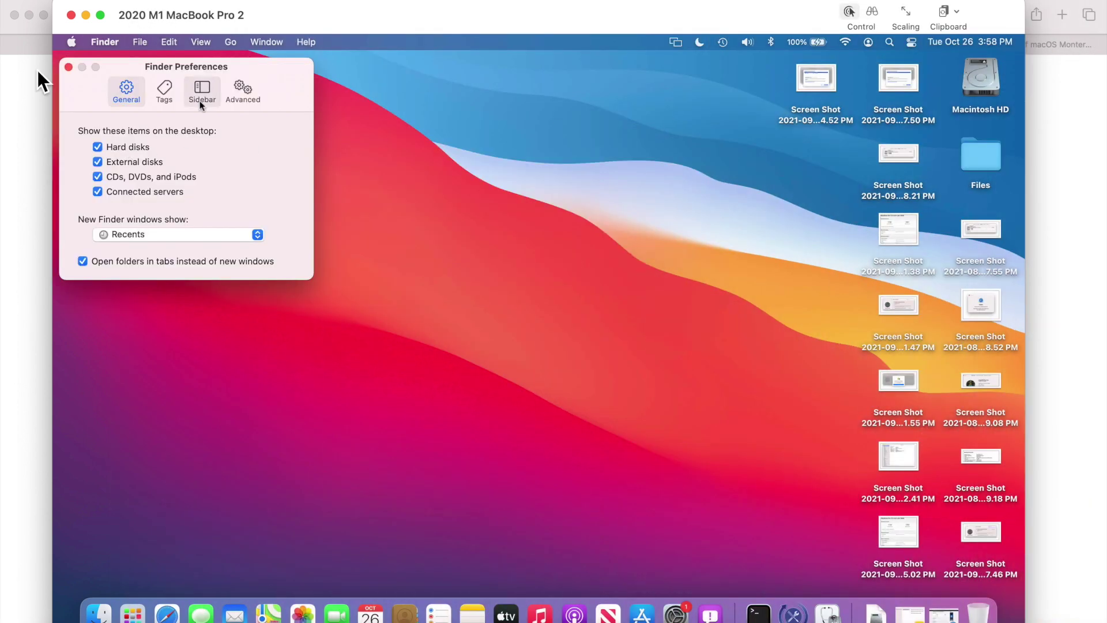
pyautogui.click(68, 67)
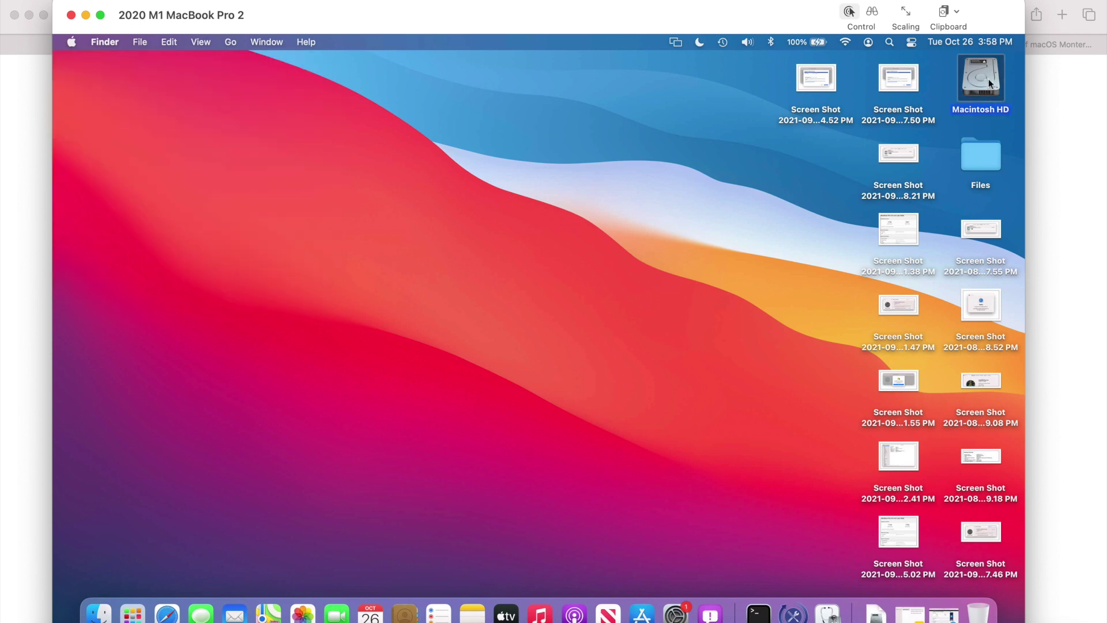
pyautogui.press('super+i')
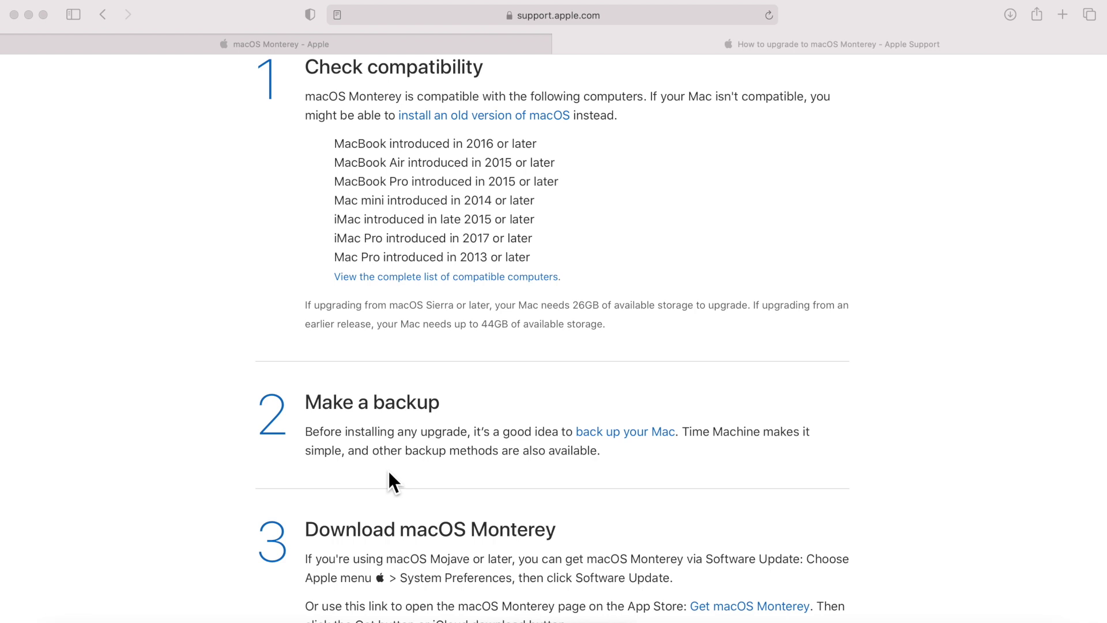
# Bring the remote MacBook Pro's Screen Sharing window back to the front.
pyautogui.click(594, 619)
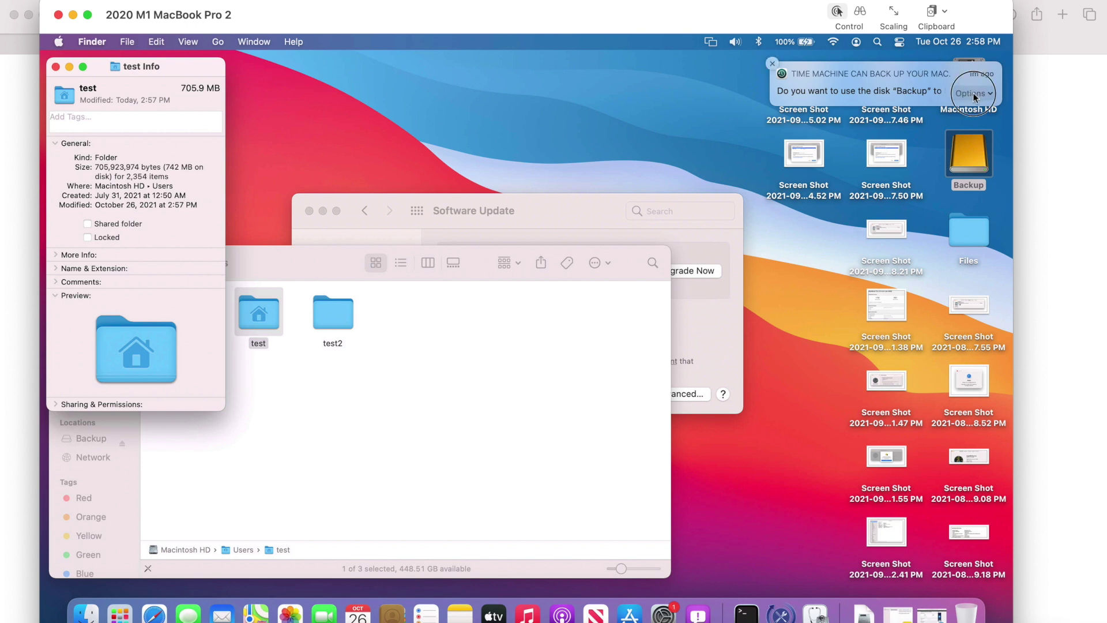
# Dismiss the backup prompt and choose the 240 GB Backup disk in Time Machine preferences.
pyautogui.click(973, 92)
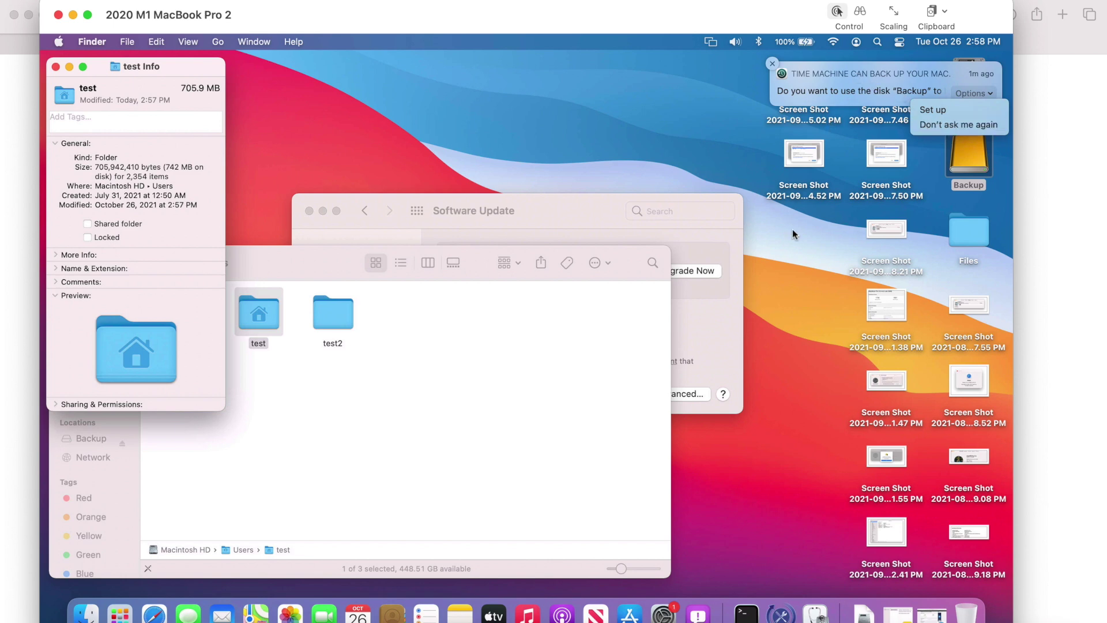
pyautogui.click(823, 294)
pyautogui.click(663, 613)
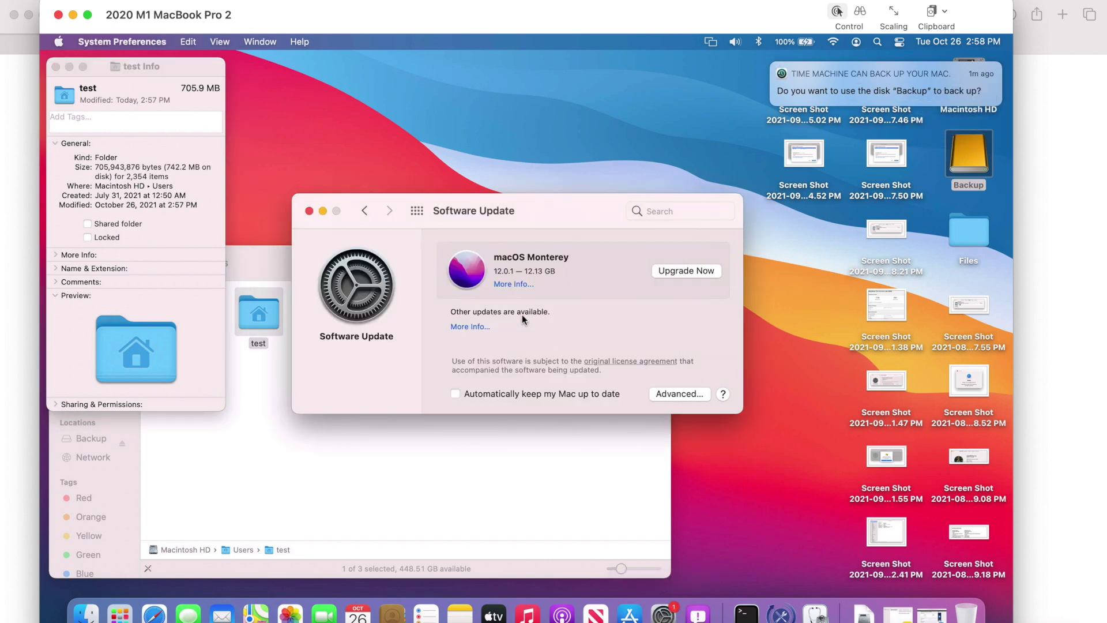
pyautogui.click(420, 211)
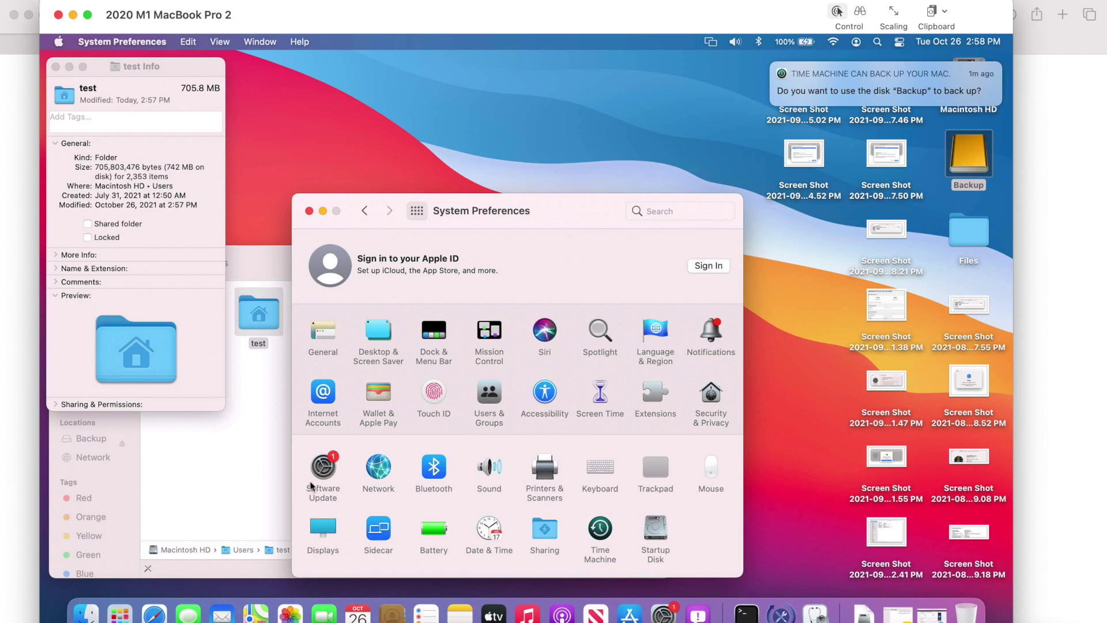
pyautogui.click(600, 528)
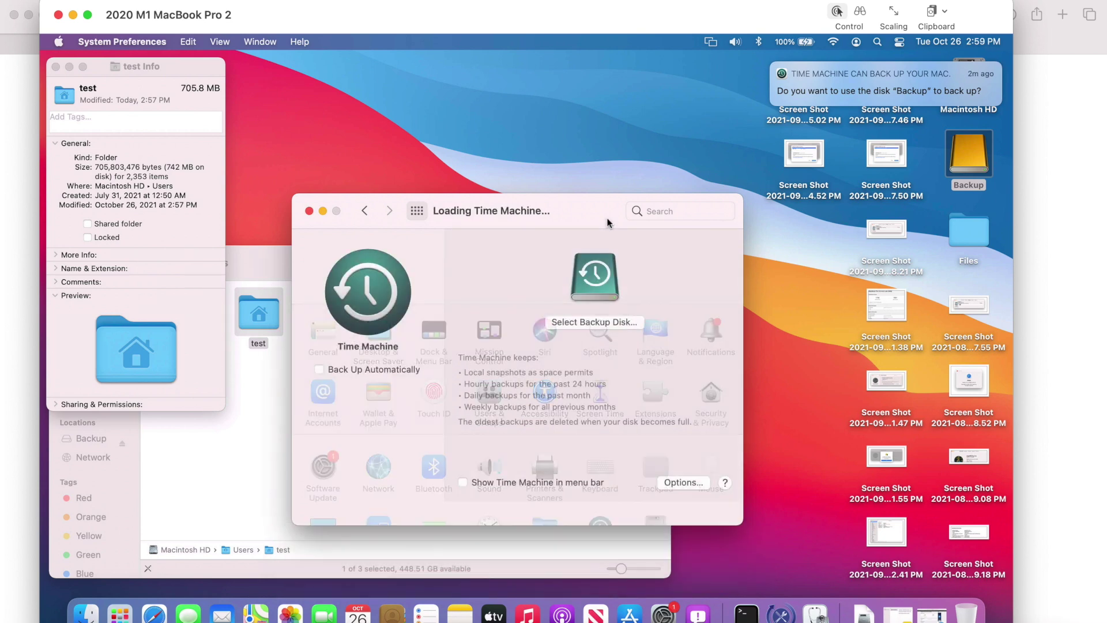
pyautogui.moveTo(591, 214); pyautogui.dragTo(627, 88)
pyautogui.click(656, 199)
pyautogui.click(532, 154)
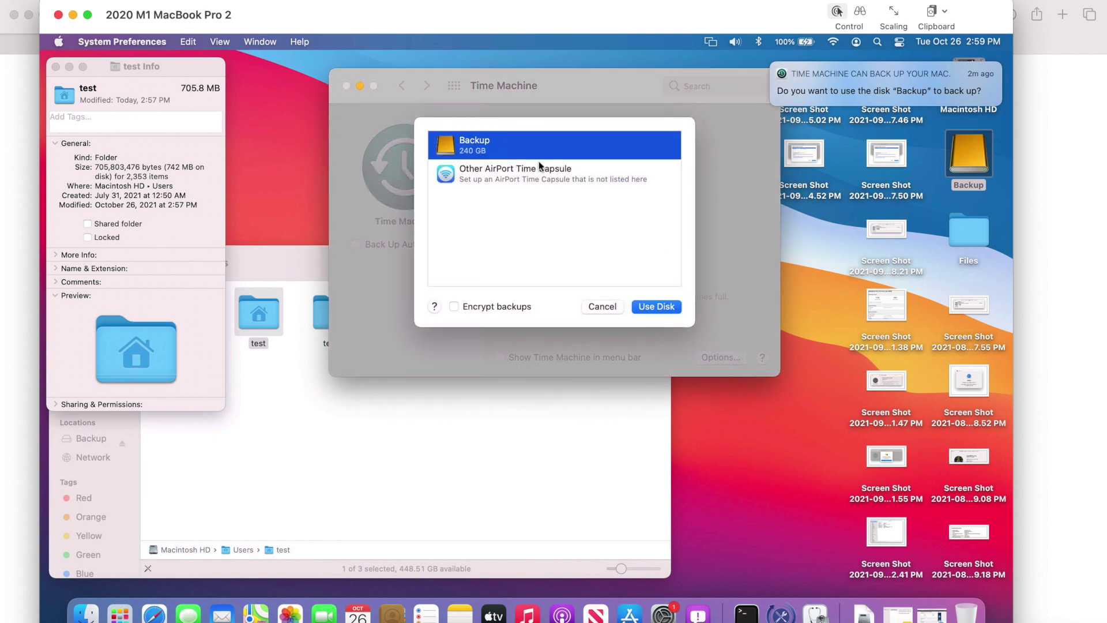
pyautogui.click(659, 306)
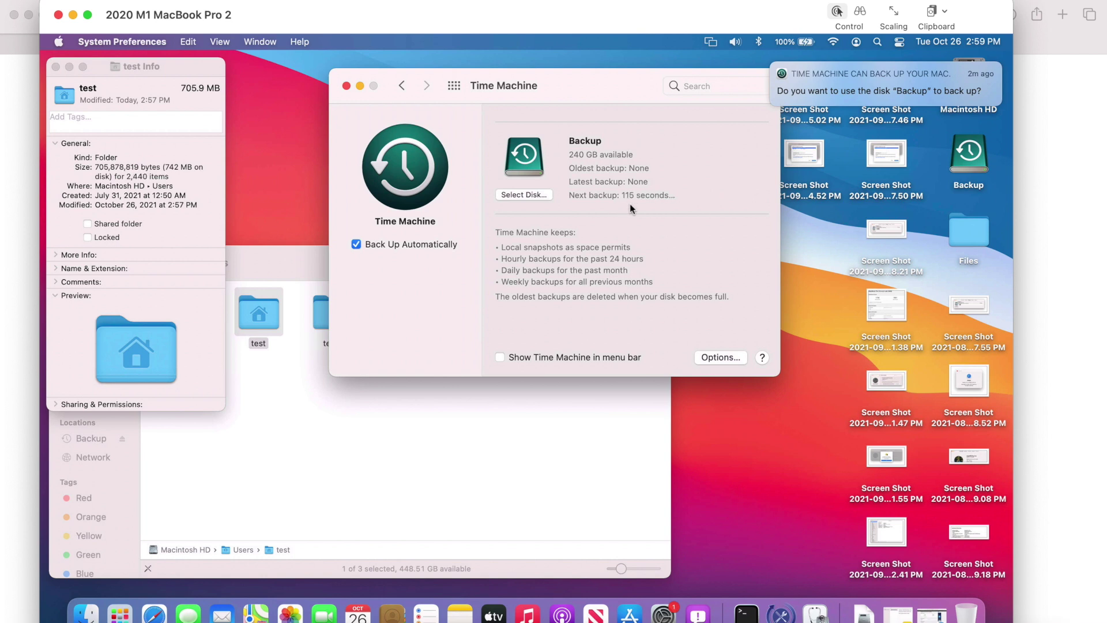
# Enable Show Time Machine in menu bar, then run Back Up Now from its menu-bar icon.
pyautogui.click(532, 359)
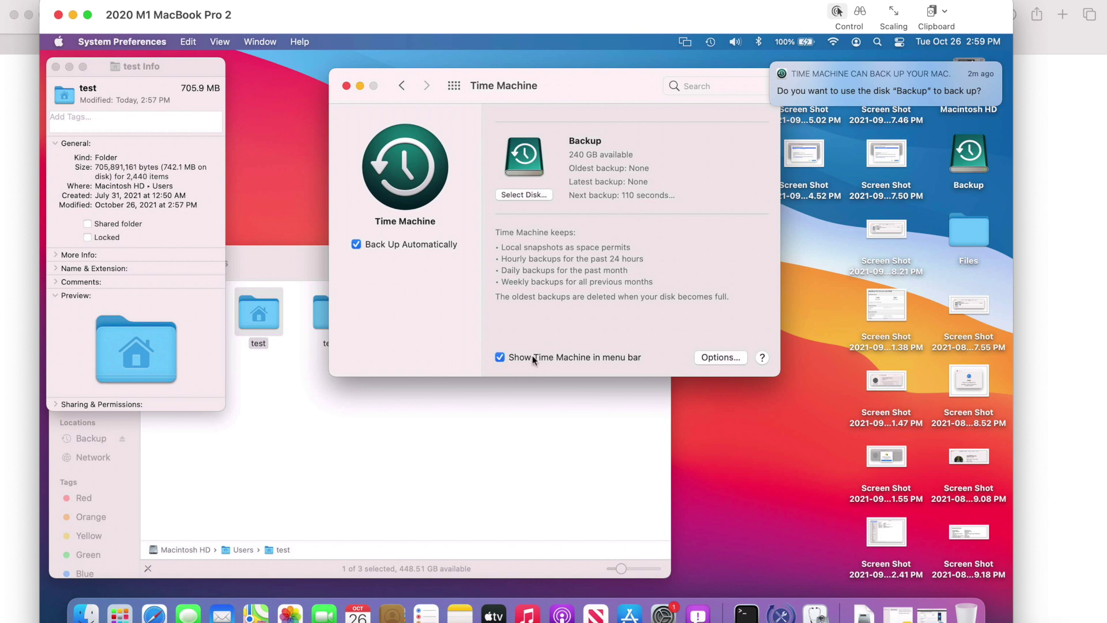
pyautogui.click(709, 42)
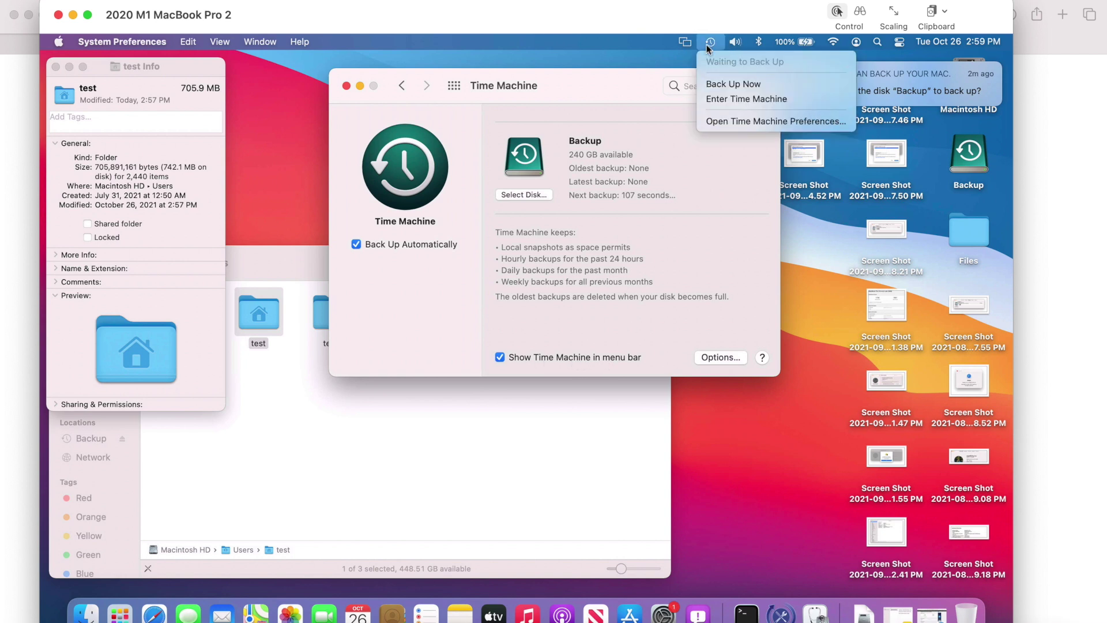
pyautogui.click(726, 85)
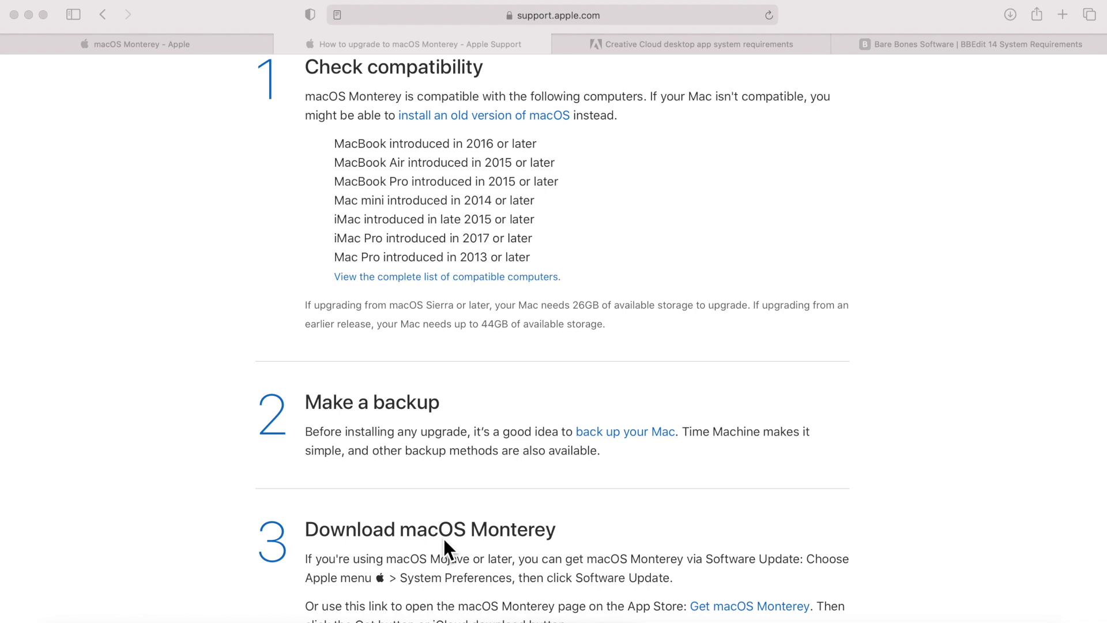
# Review Adobe's Creative Cloud requirements: Big Sur 11.0 on Apple M1, 4 GB minimum RAM.
pyautogui.click(721, 42)
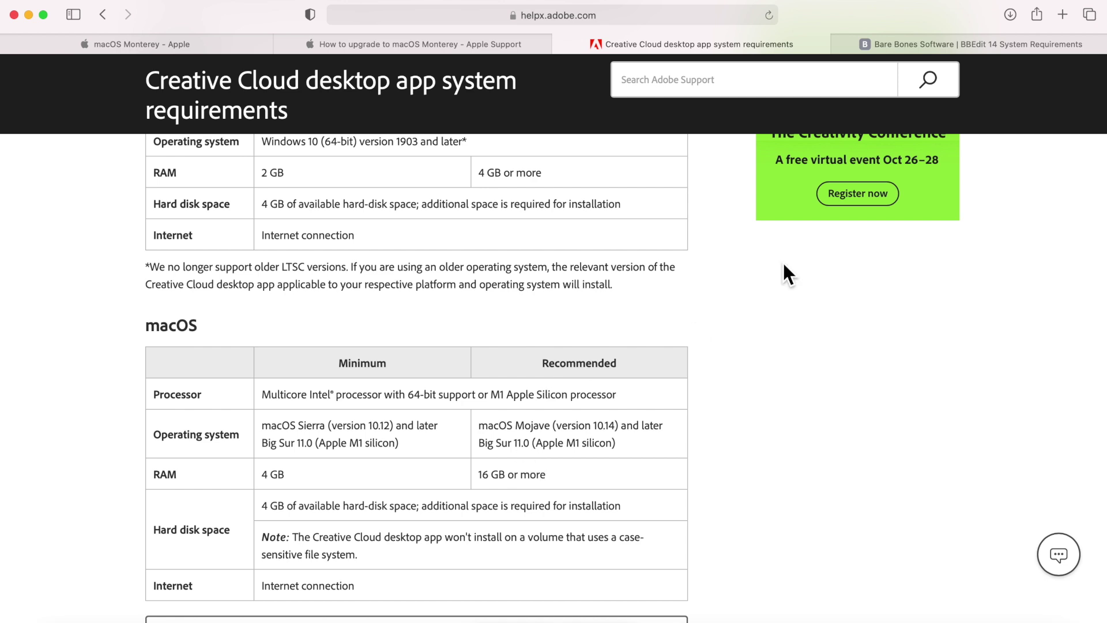
# Switch to the Bare Bones BBEdit 14 System Requirements tab to review its macOS requirements.
pyautogui.click(899, 44)
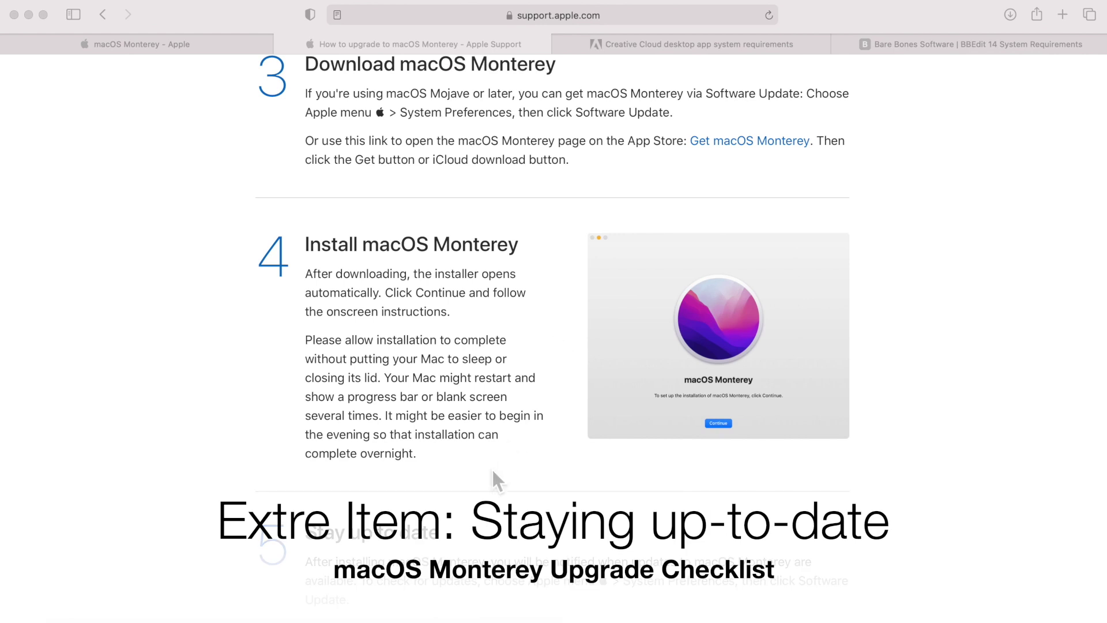
# Scroll the Apple security updates table to the macOS Monterey 12.0.1 entry dated 25 Oct 2021.
pyautogui.scroll(-1, 490, 470)
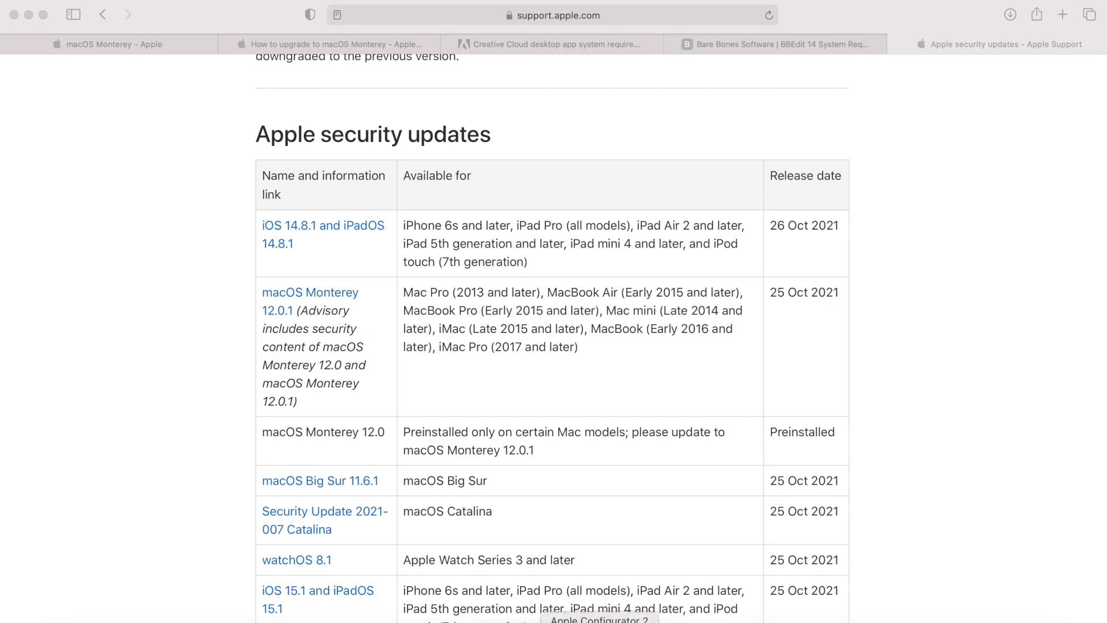
# Open Apple's macOS Monterey 12.0.1 security content page and read its fixes, from AppKit to zsh.
pyautogui.click(321, 292)
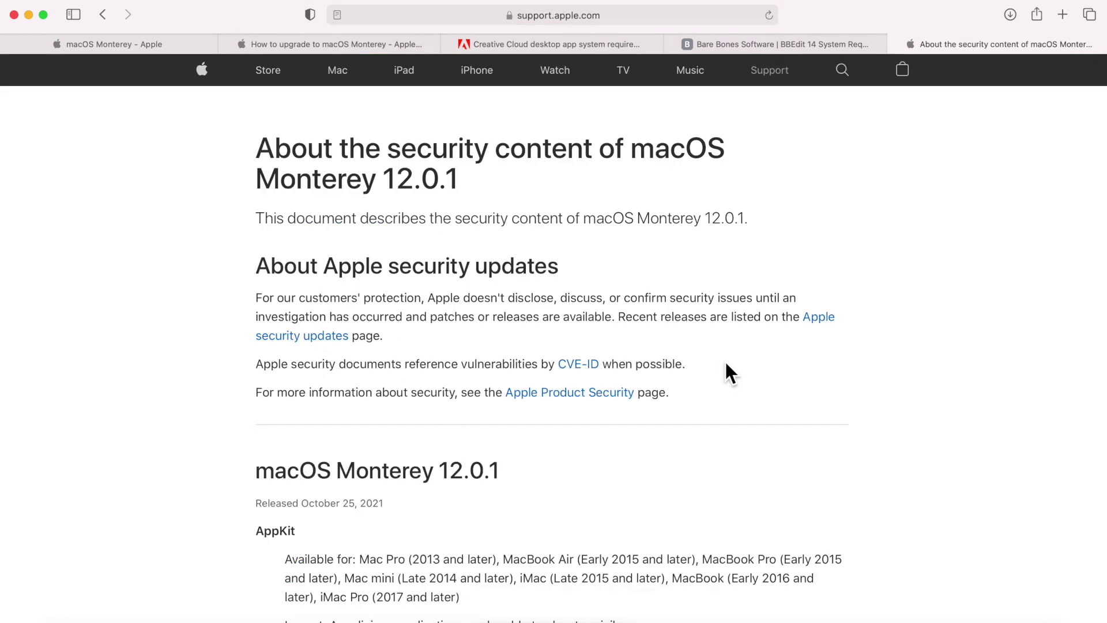
pyautogui.scroll(-20, 727, 373)
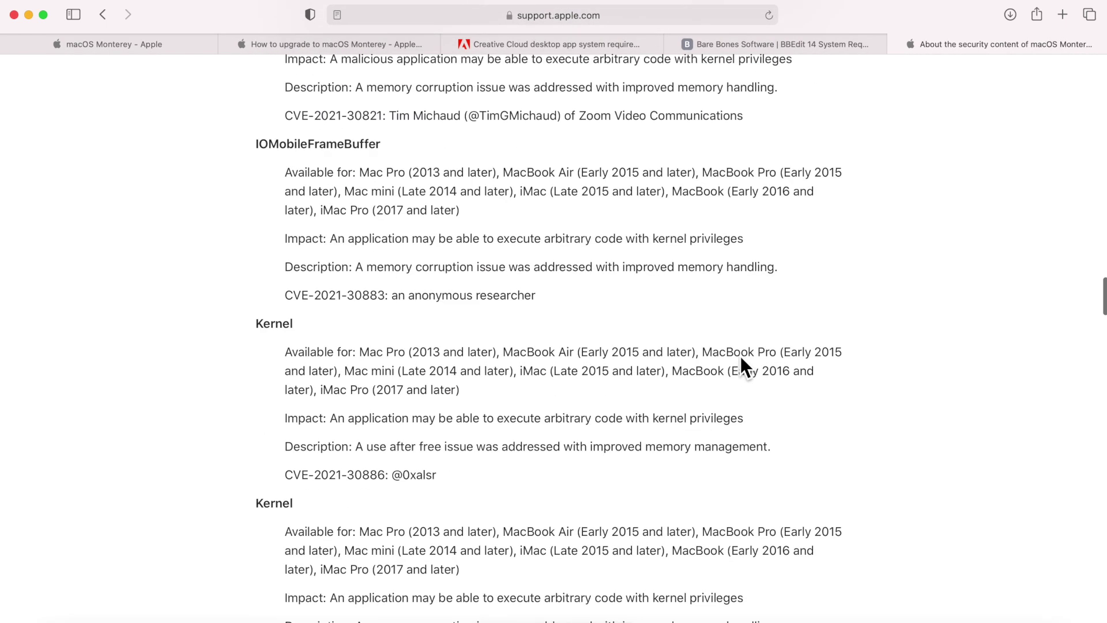
pyautogui.scroll(-20, 742, 359)
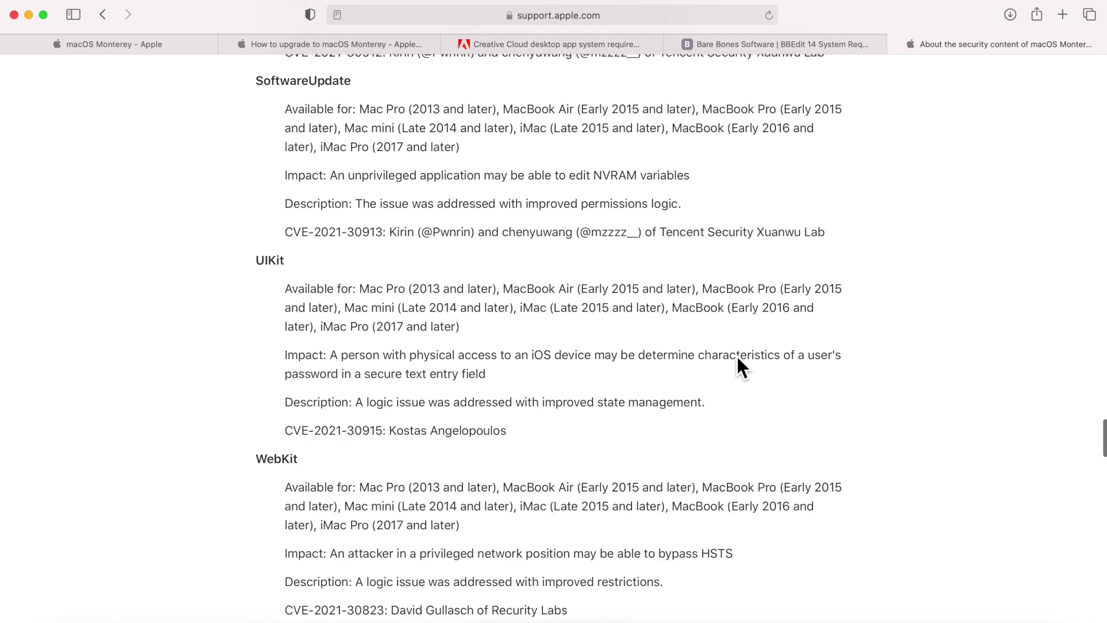
pyautogui.scroll(-10, 737, 356)
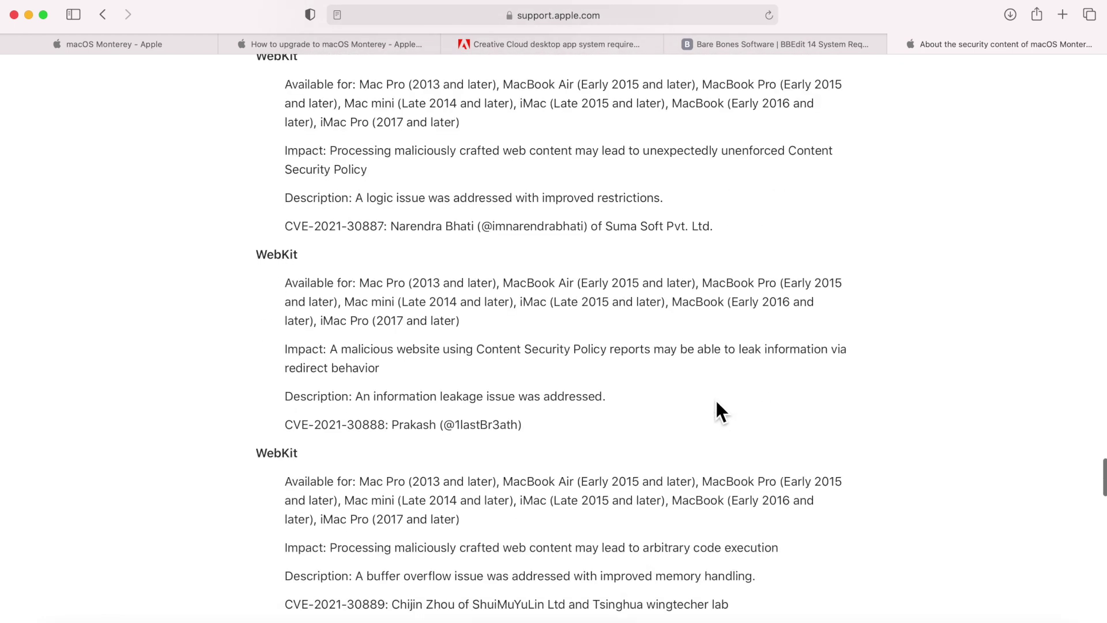
pyautogui.scroll(-1, 721, 412)
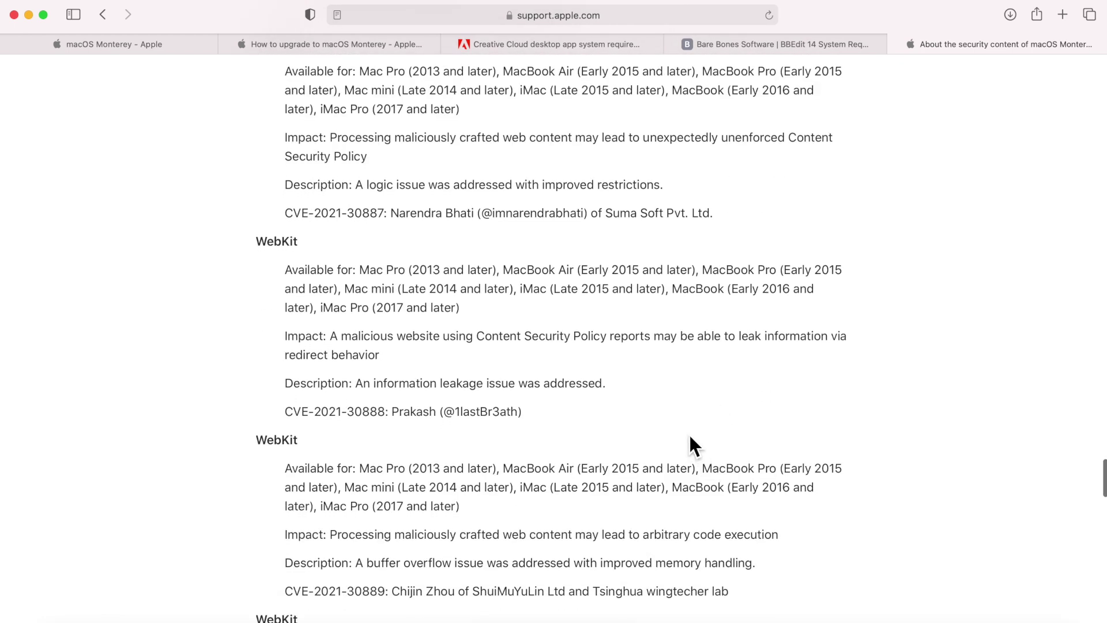
pyautogui.scroll(-10, 691, 437)
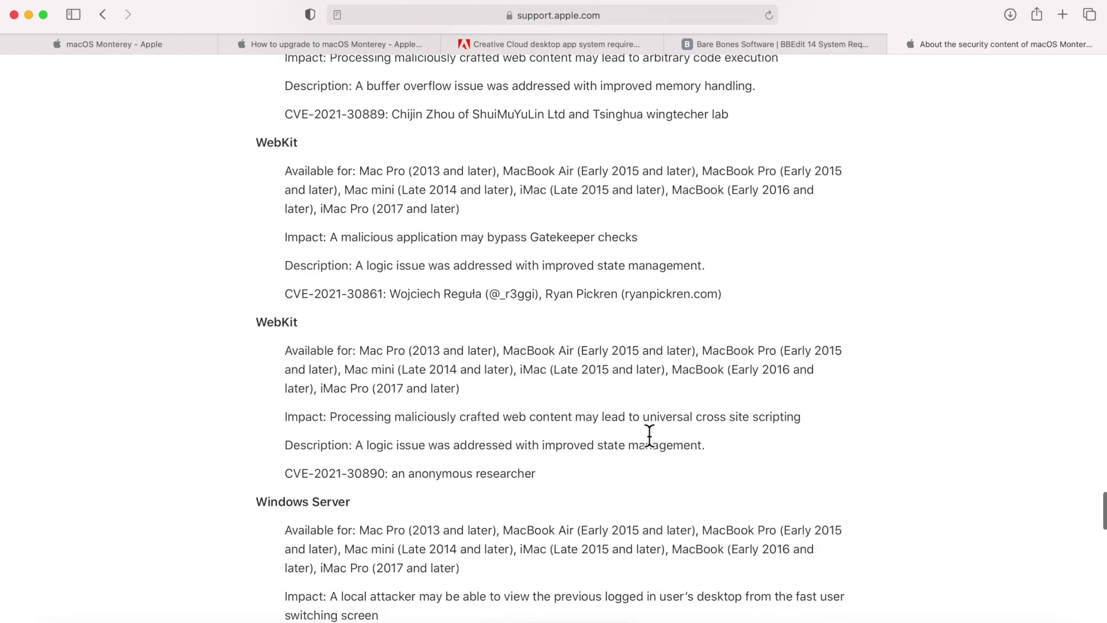
pyautogui.scroll(-9, 649, 435)
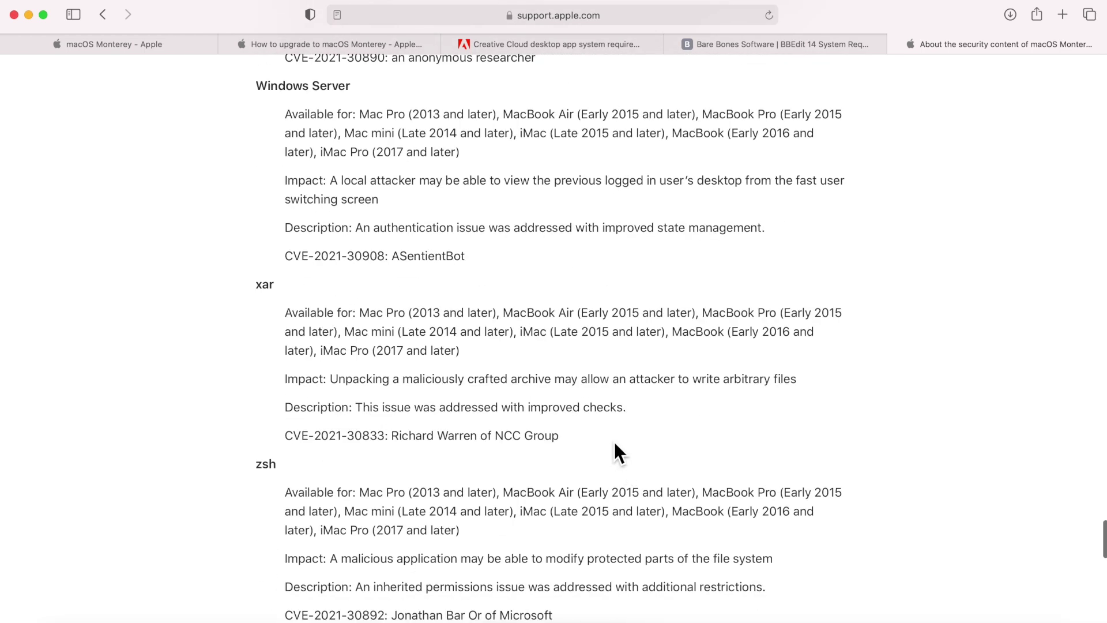
pyautogui.scroll(-7, 490, 415)
pyautogui.scroll(4, 494, 417)
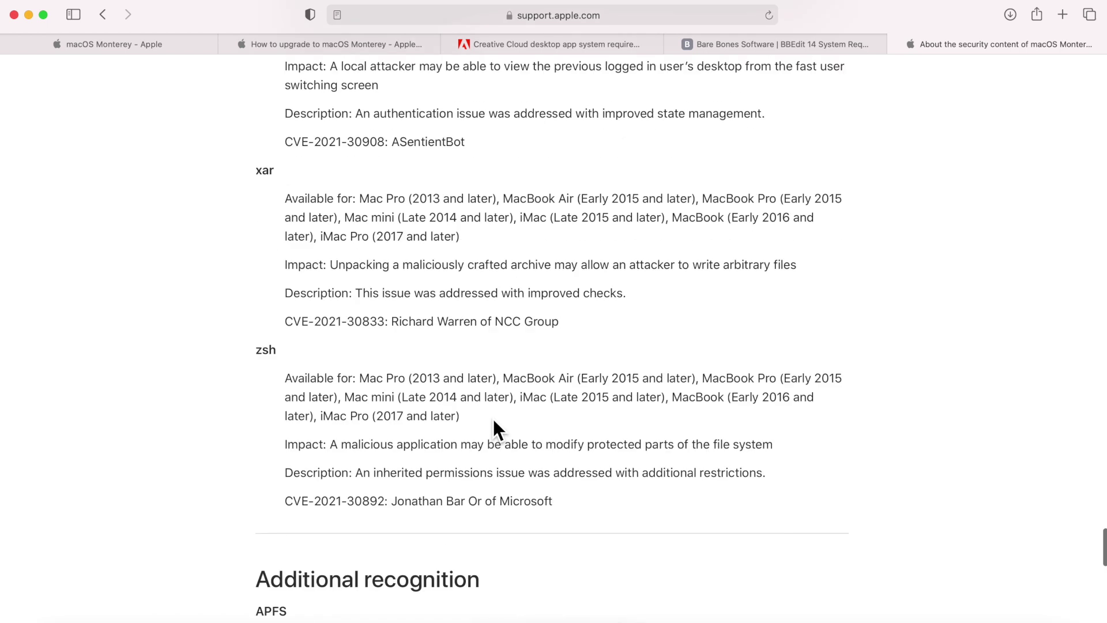